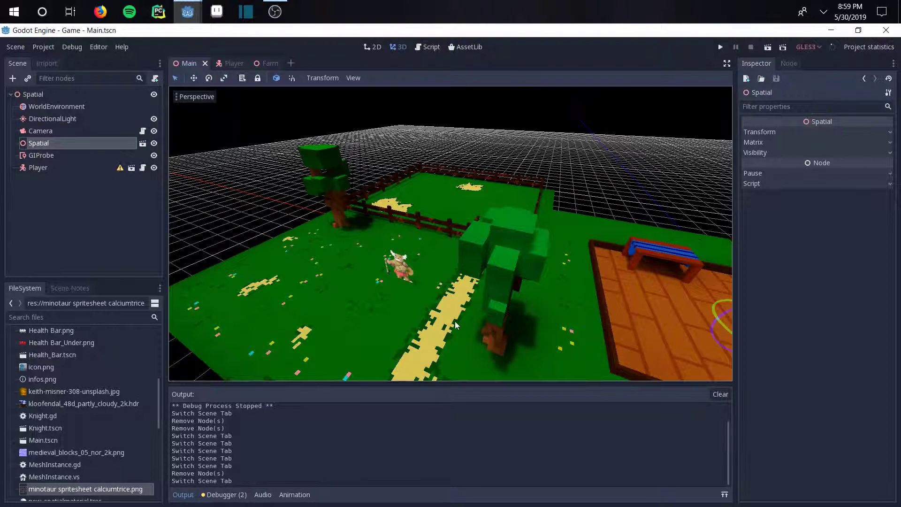
Step: Run the project from the Main scene and reposition the game window so the whole game view is visible
key("w")
right_click_drag(451, 292, 488, 299)
key("a")
key("s")
left_click(720, 47)
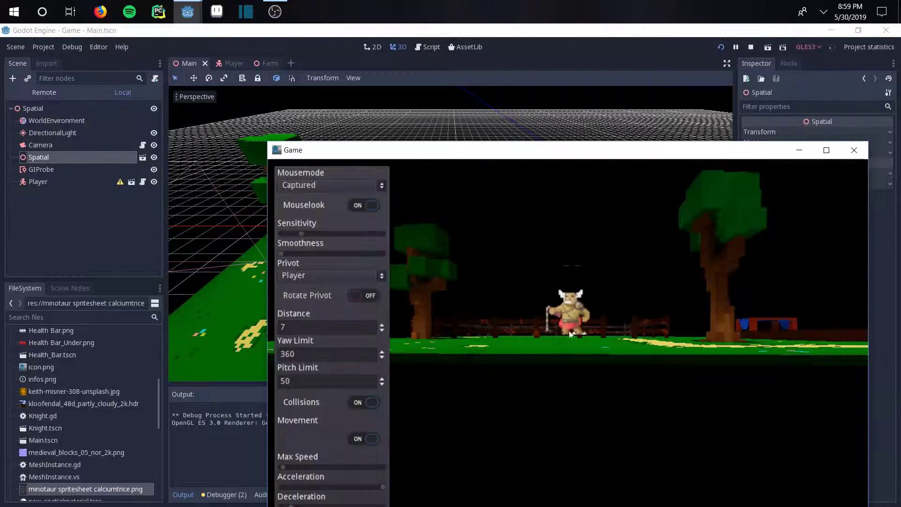
left_click_drag(569, 160, 449, 92)
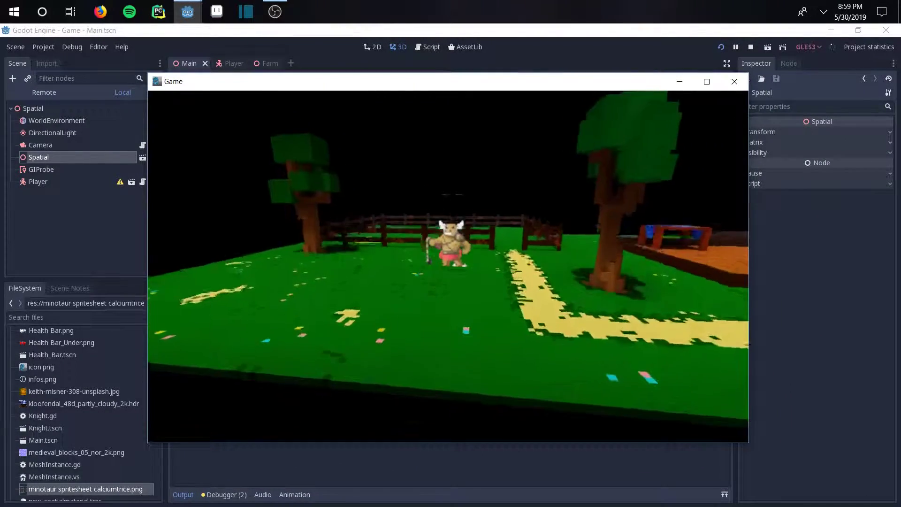
Step: Walk the minotaur around the farm's grass, trees and path to test its movement
key("w")
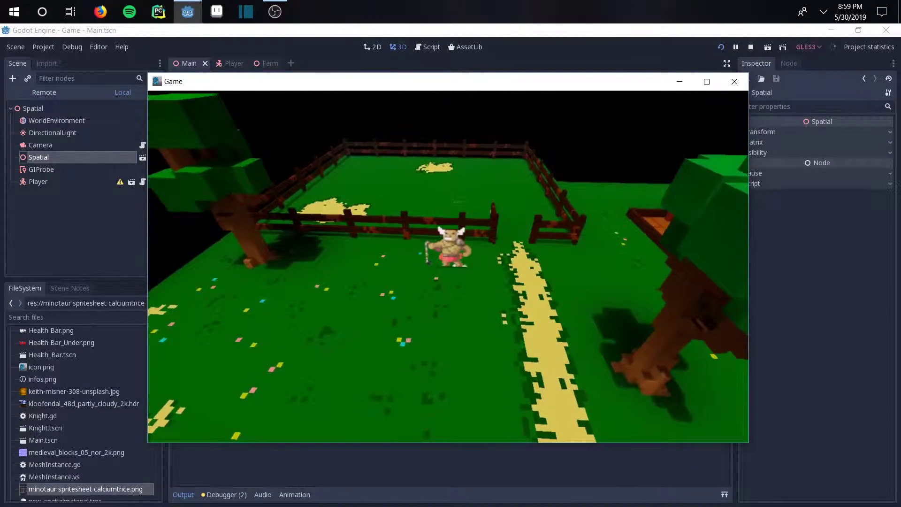
key("w")
key("a")
key("s")
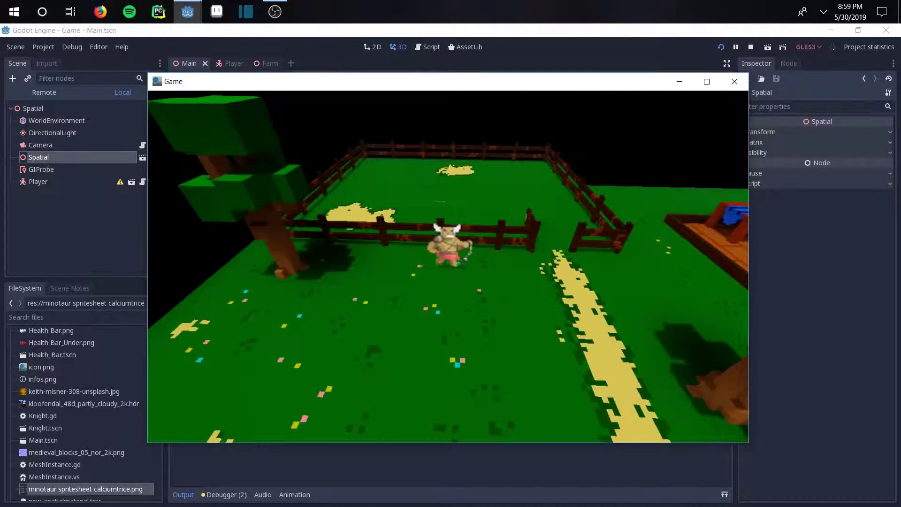
key("d")
key("w")
key("a")
key("w")
key("s")
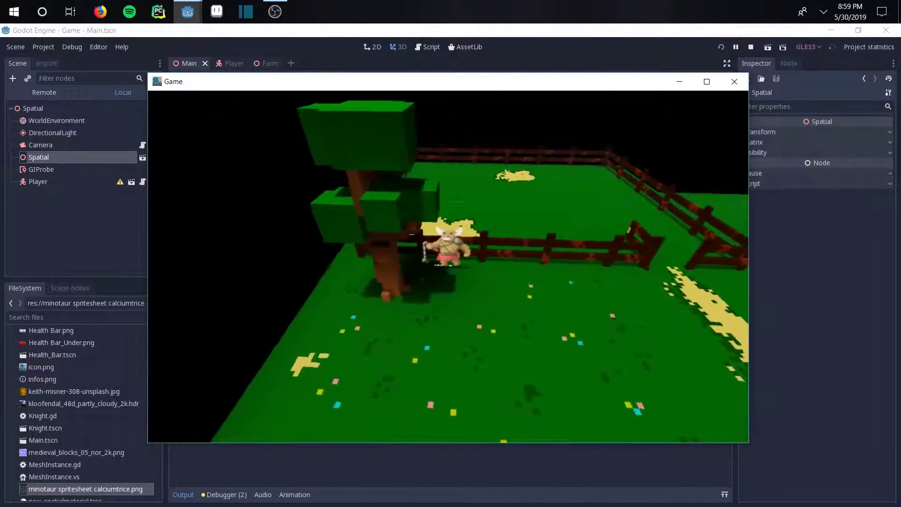
key("d")
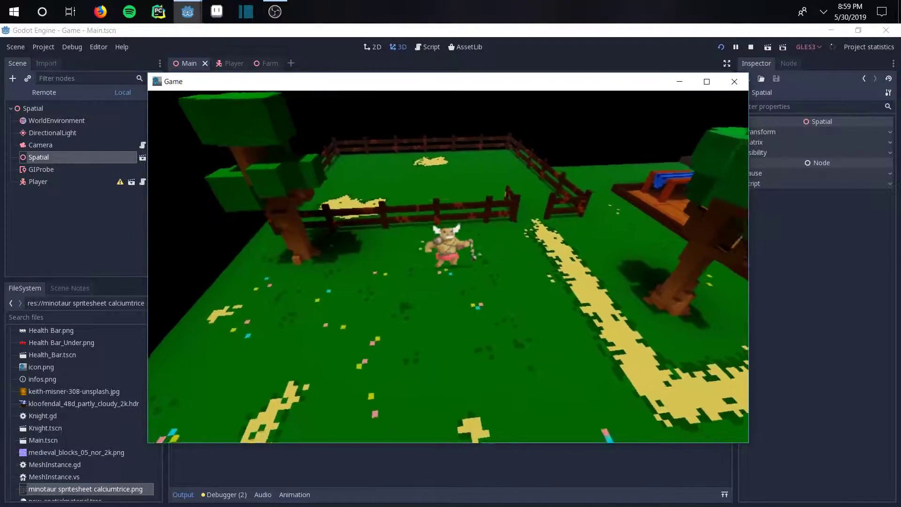
key("d")
key("a")
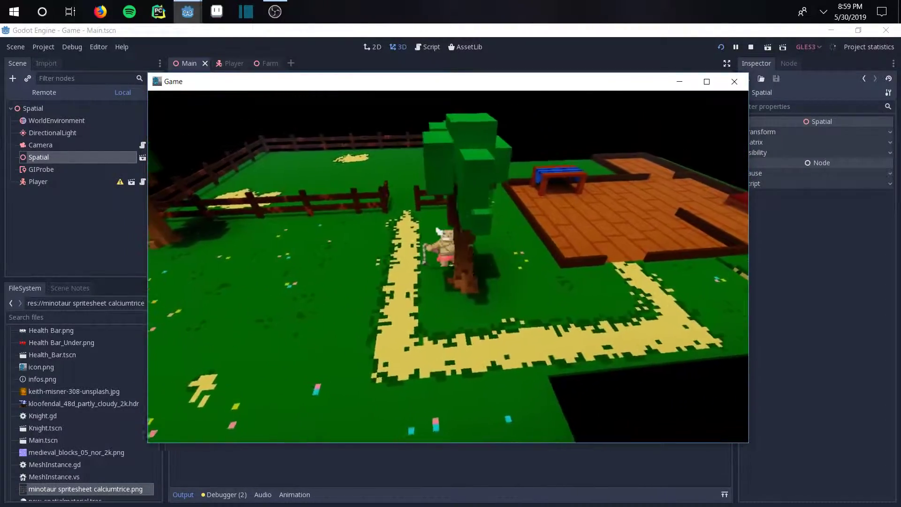
Step: Walk the minotaur back and forth across the front farm fence to test for collision, and close the running game
key("w")
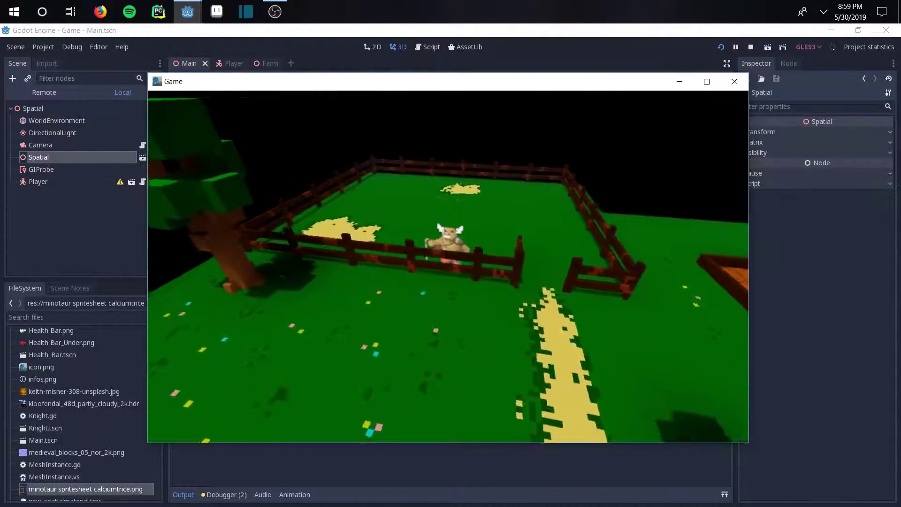
key("a")
key("d")
key("s")
key("w")
key("d")
key("a")
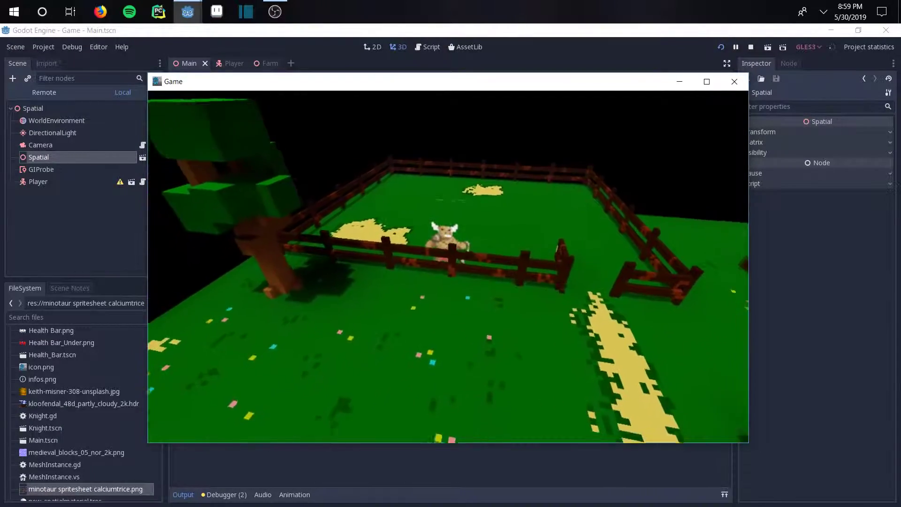
key("s")
key("d")
key("Escape")
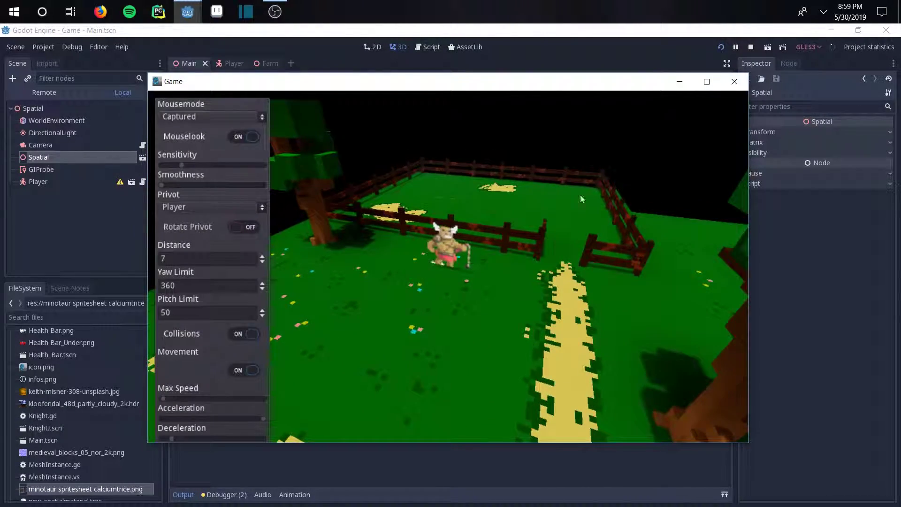
left_click(734, 81)
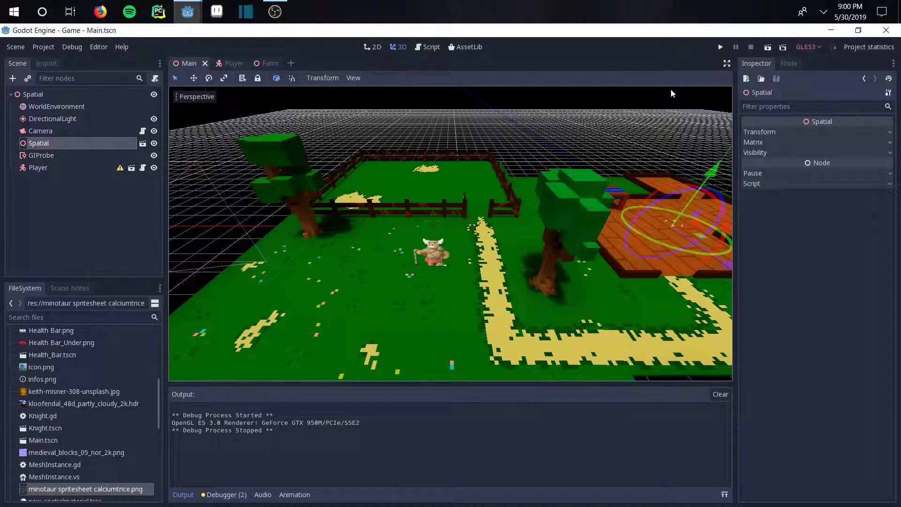
Step: In the Player scene, add a CollisionShape node with a new BoxShape under the Player root
left_click(223, 64)
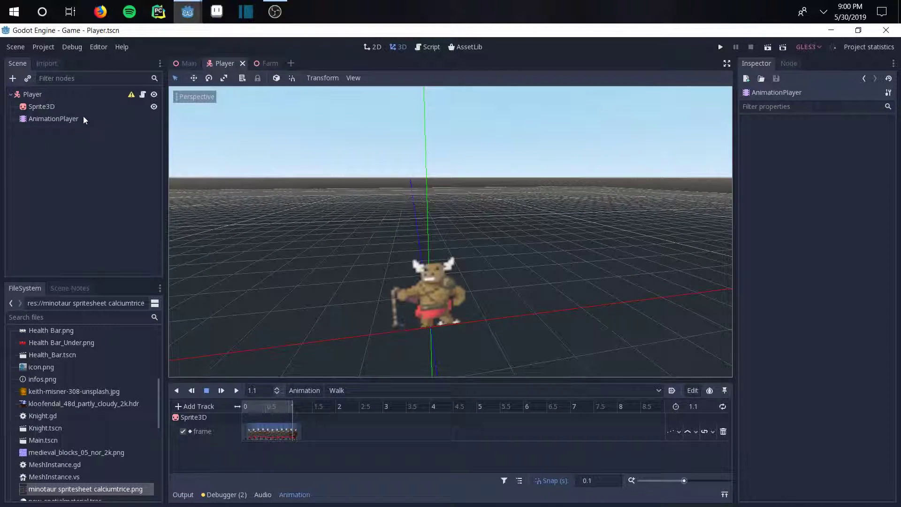
left_click(45, 106)
left_click(52, 93)
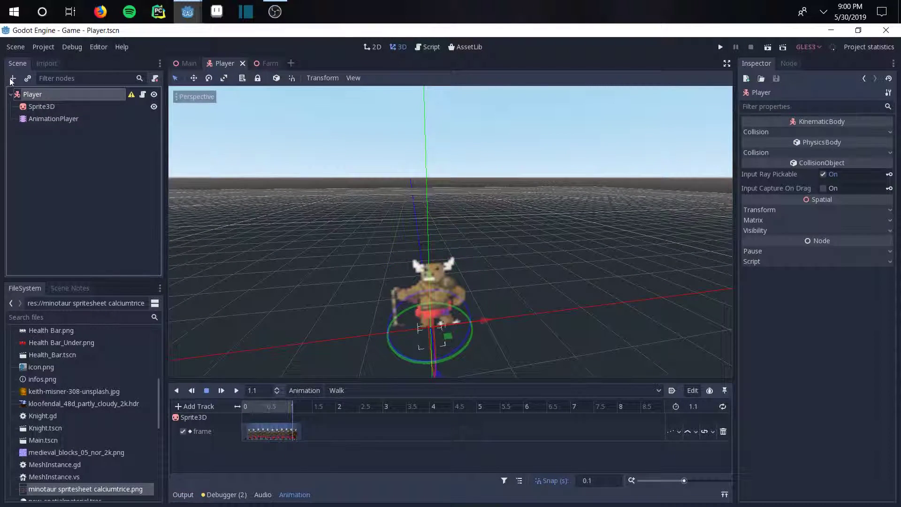
left_click(11, 80)
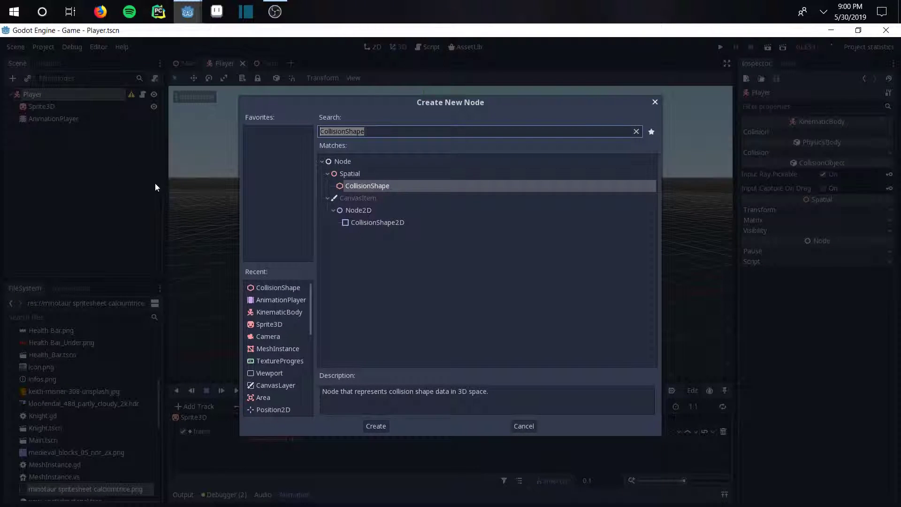
double_click(417, 188)
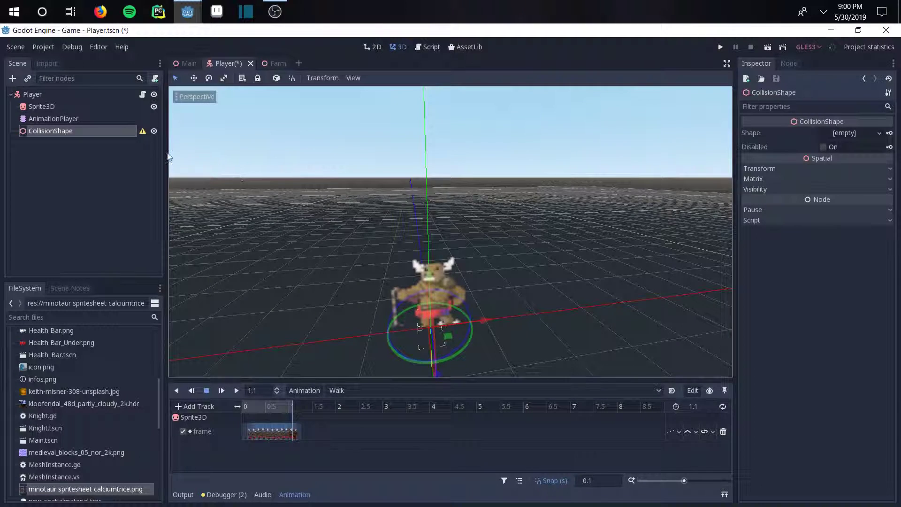
left_click(849, 133)
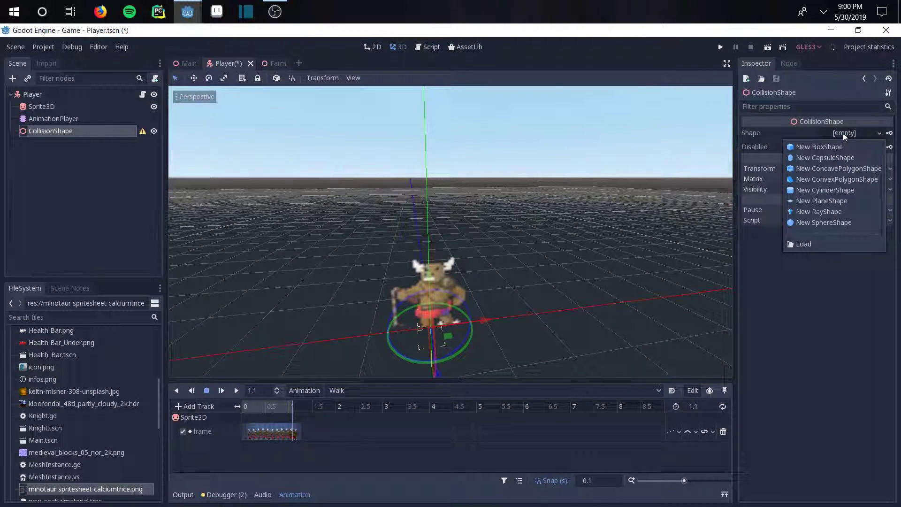
left_click(838, 148)
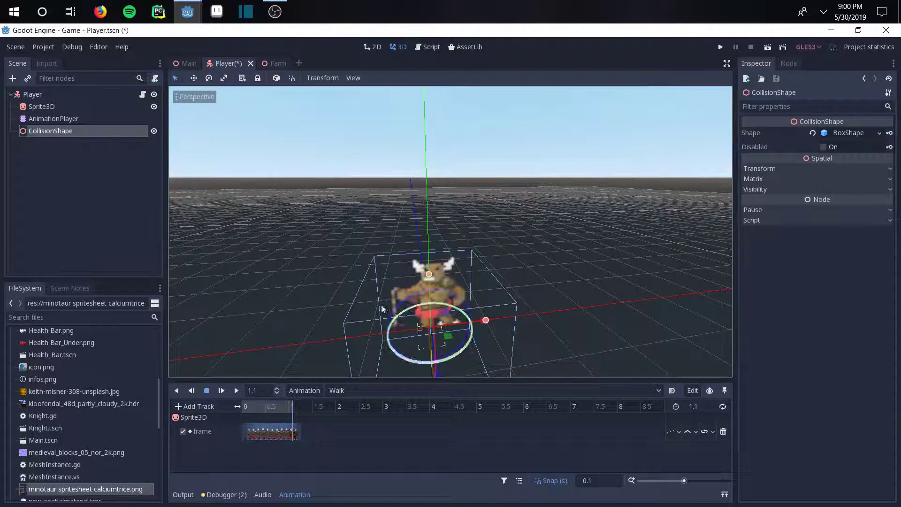
Step: Raise the player's collision box to a Y translation of about 0.93 so it surrounds the minotaur sprite
middle_click_drag(381, 305, 433, 230)
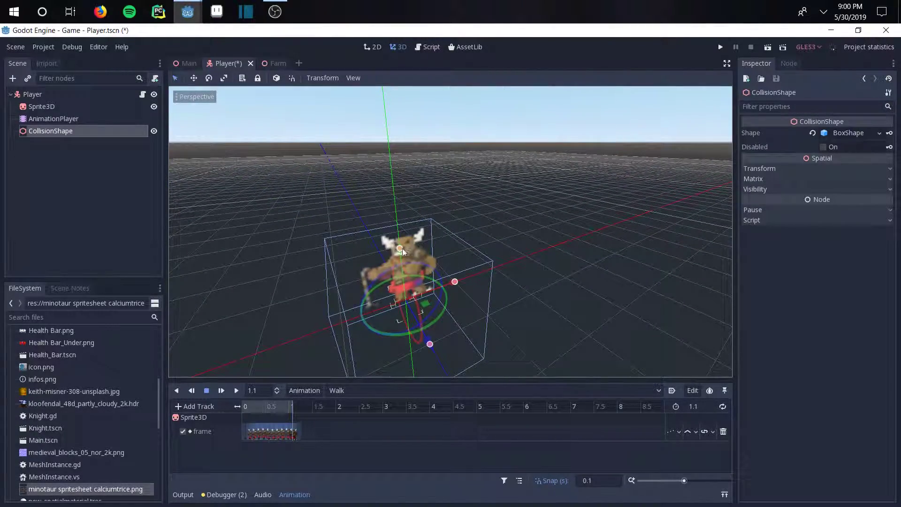
left_click_drag(401, 253, 399, 194)
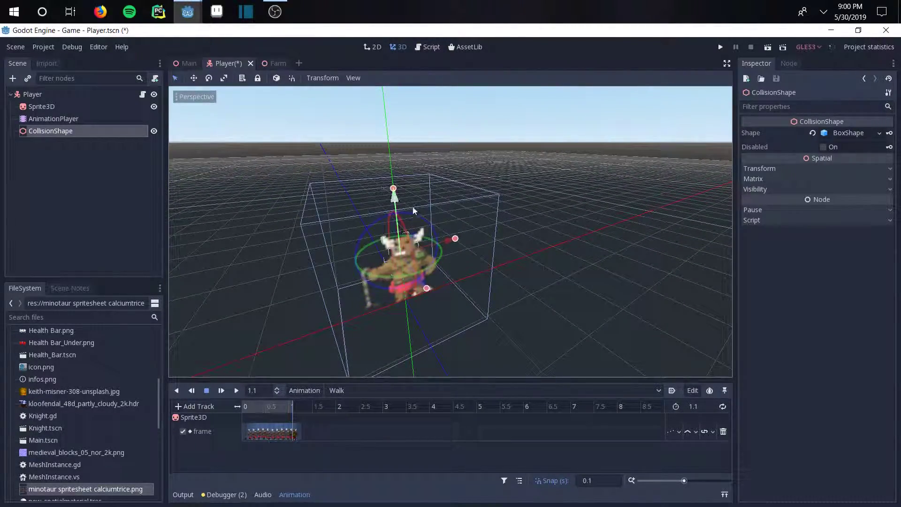
middle_click_drag(530, 239, 591, 221)
Step: Set the player's collision shape scale to X 0.7, Y 0.5 and Z 0.2
left_click(751, 170)
middle_click_drag(448, 240, 469, 239)
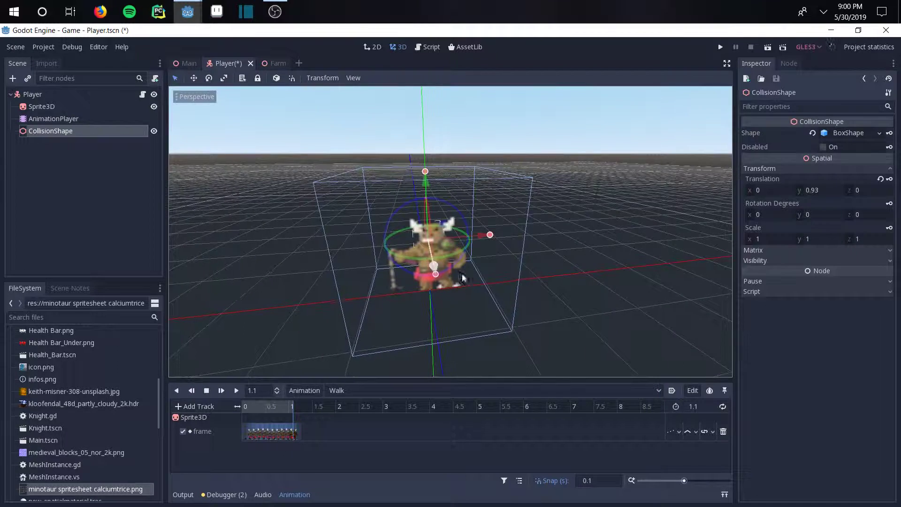
left_click(768, 241)
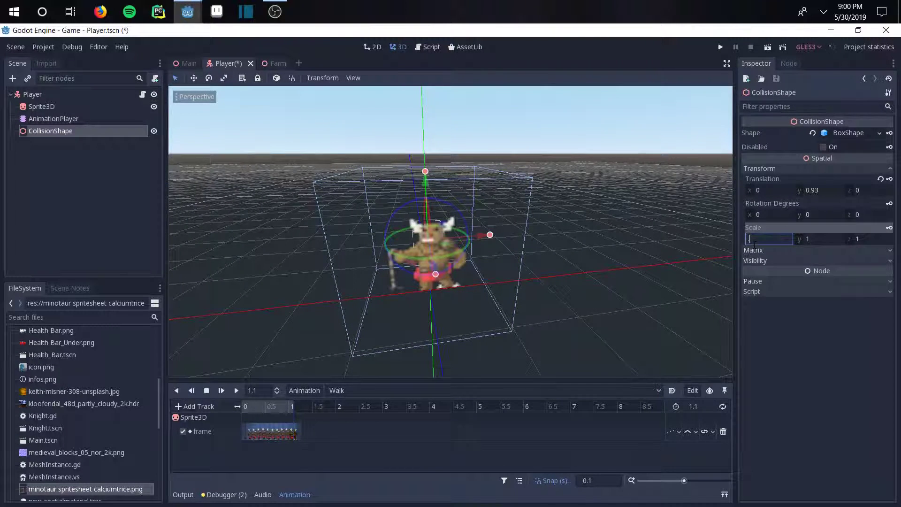
key("Return")
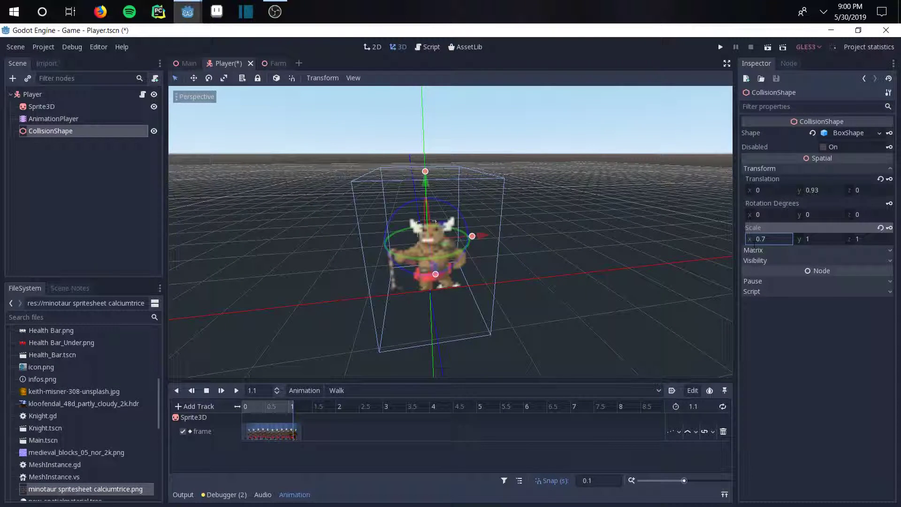
key("Tab")
key("Return")
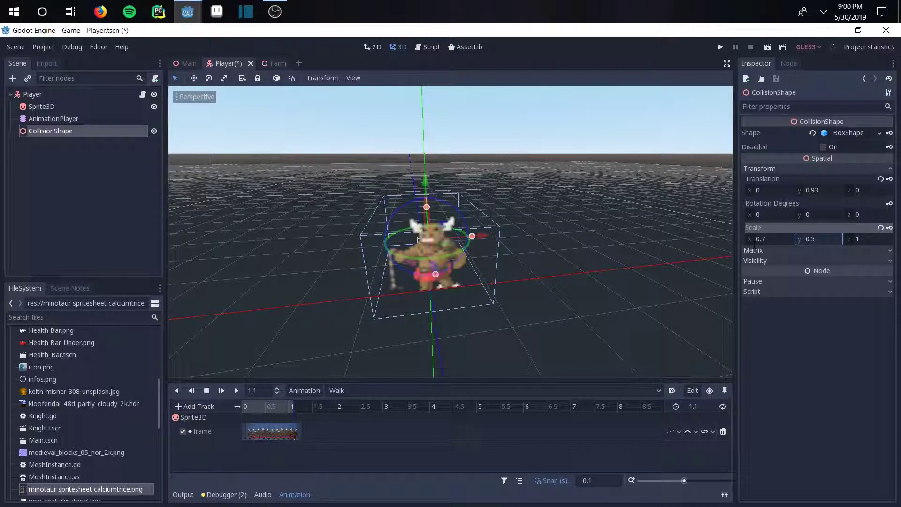
key("Tab")
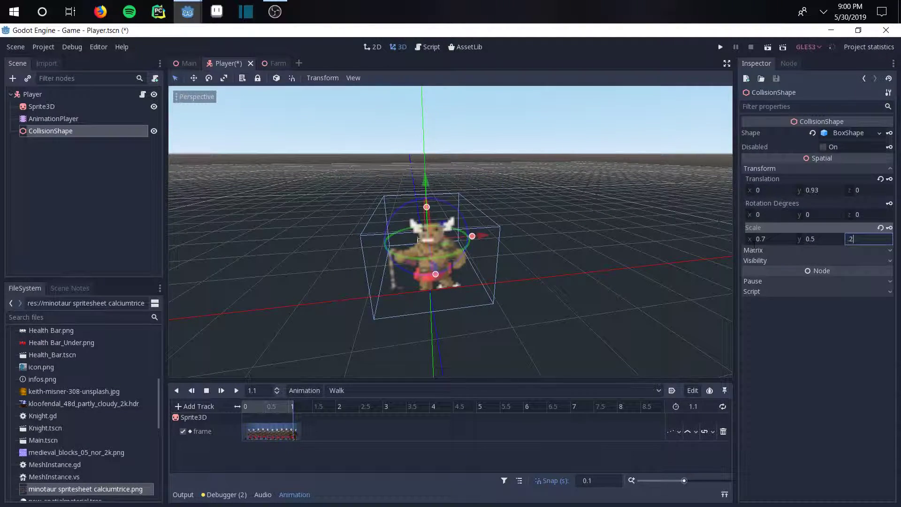
key("Return")
Step: Set the player's collision shape Y scale to 0.8, inspect its fit around the sprite, and save the Player scene
middle_click_drag(577, 268, 460, 276)
scroll(460, 275, "down", 3)
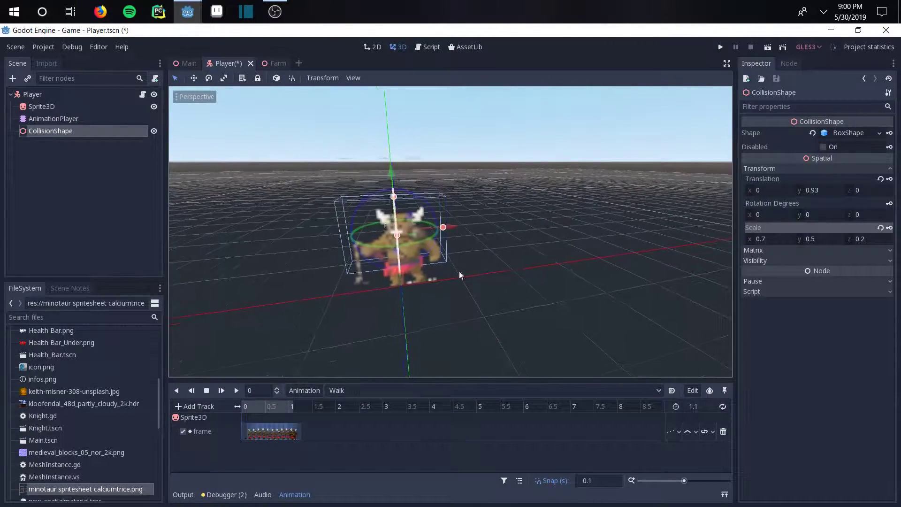
left_click(829, 238)
type("0.8")
key("Return")
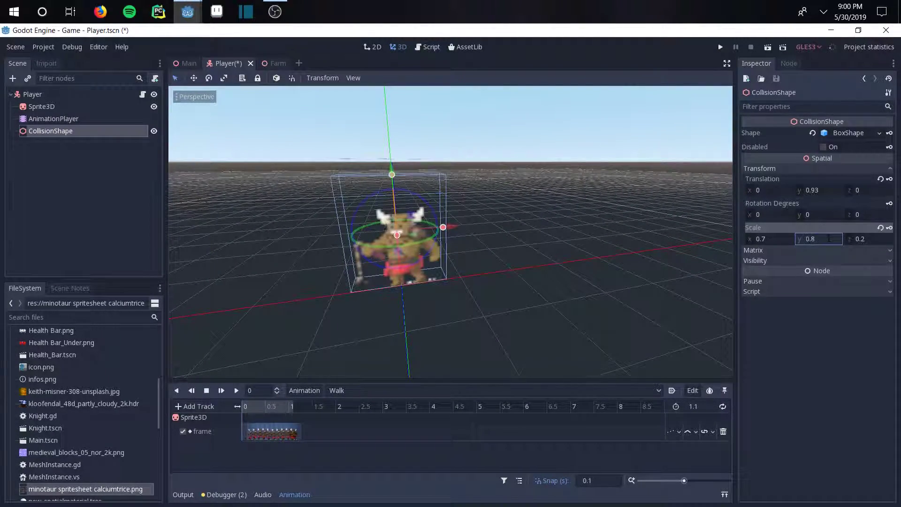
middle_click_drag(474, 275, 427, 268)
middle_click_drag(362, 274, 493, 236)
key("w")
mouse_move(477, 235)
right_mouse_down()
mouse_move(493, 216)
mouse_move(490, 246)
right_mouse_up()
scroll(462, 258, "down", 3)
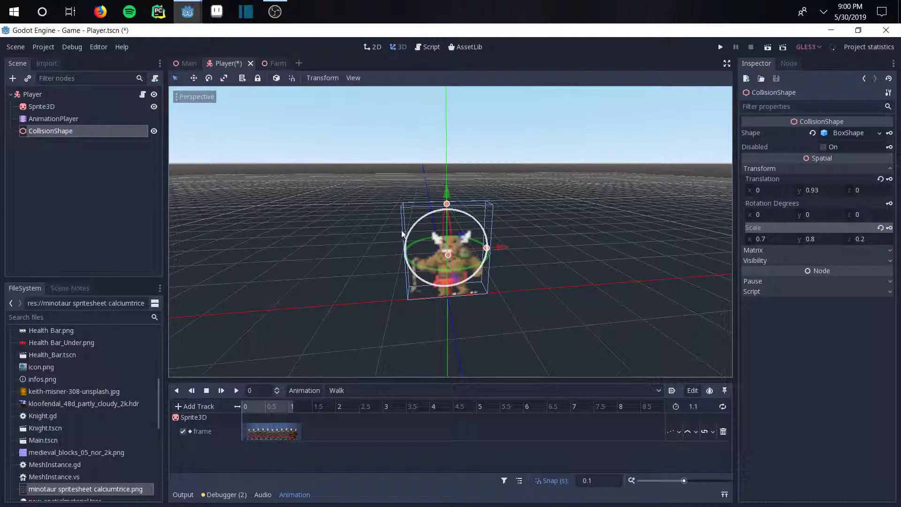
key("ctrl+s")
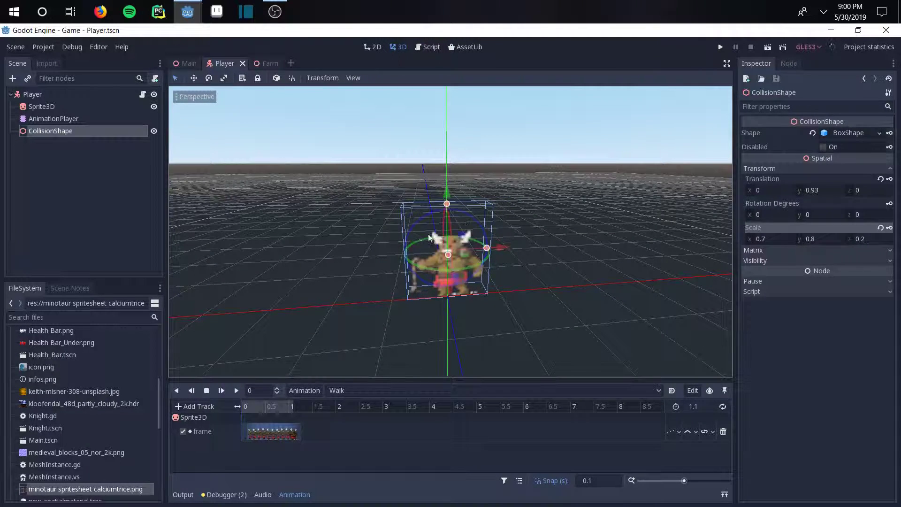
Step: In the Farm scene, add a CollisionShape node with a new BoxShape under the StaticBody of Farm_FFence
left_click(257, 63)
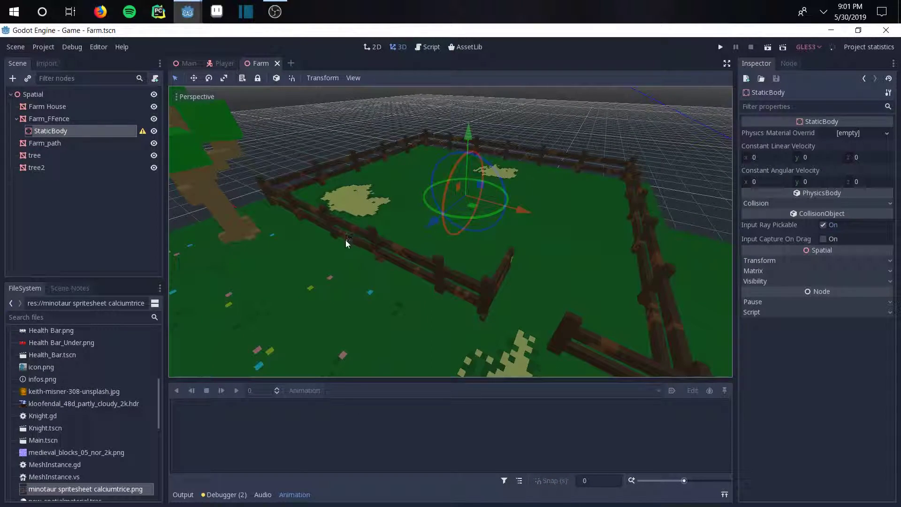
key("s")
right_click_drag(346, 241, 371, 232)
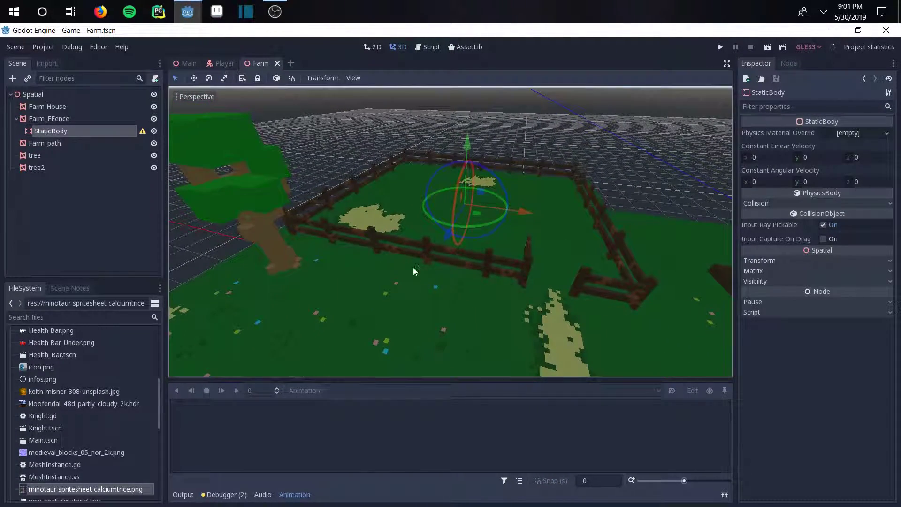
left_click(12, 78)
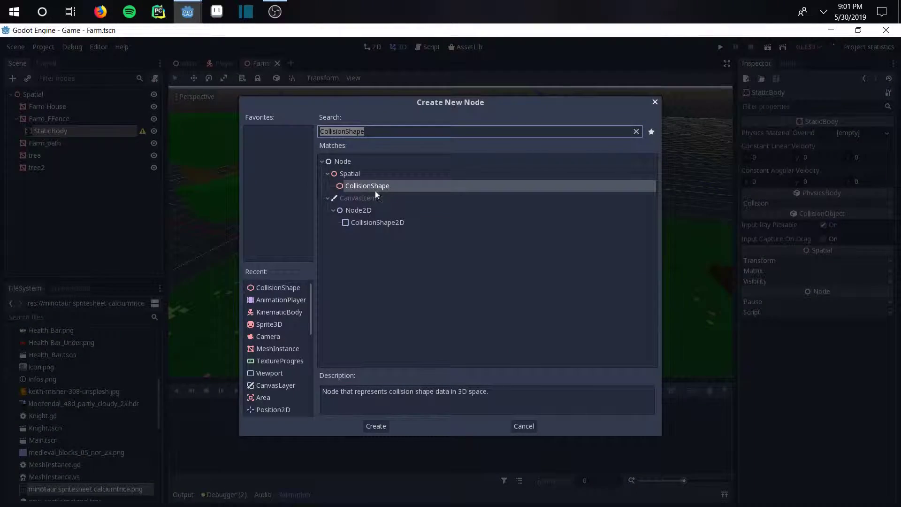
double_click(400, 186)
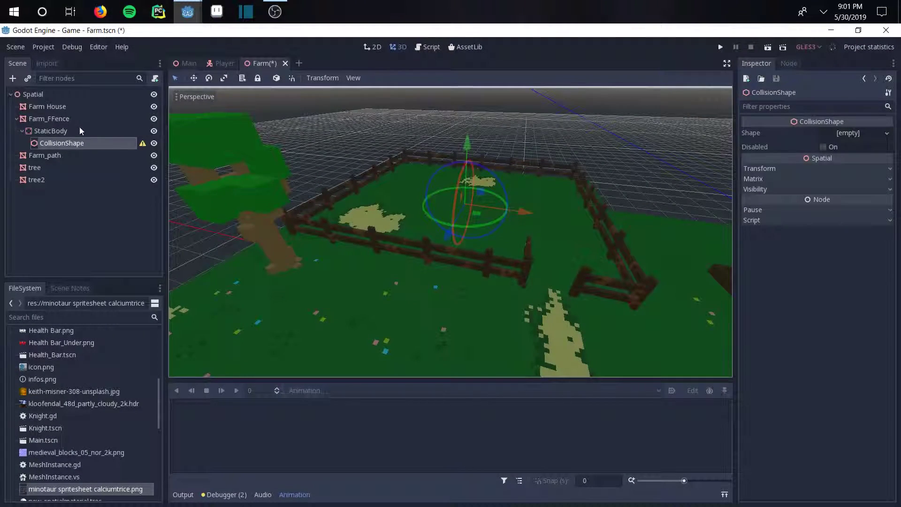
left_click(849, 134)
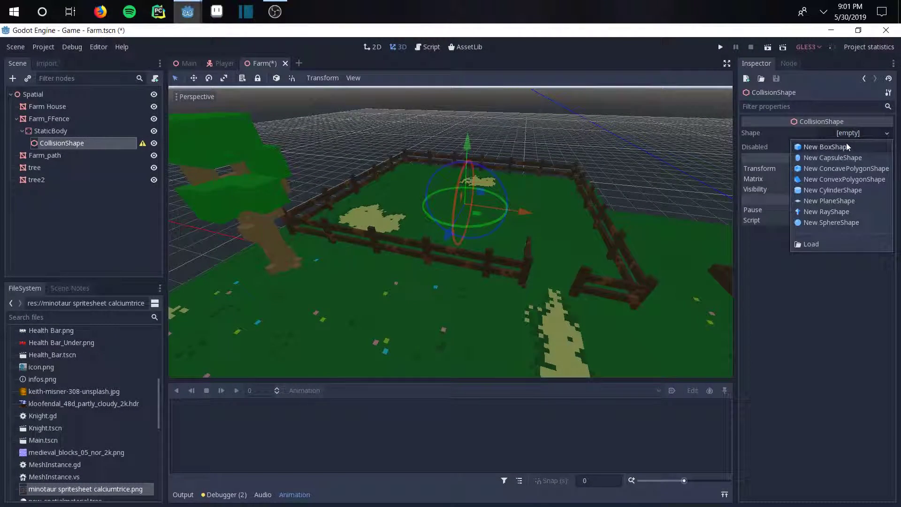
left_click(845, 148)
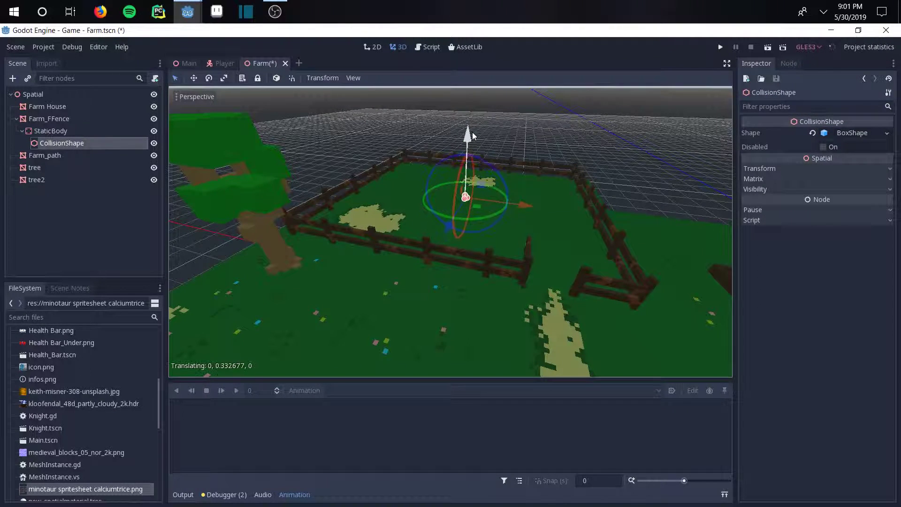
Step: Move the fence's collision shape to about Y 8.6, Z 34.31 and set its scale to X 10 and Y 10
left_click_drag(468, 182, 441, 227)
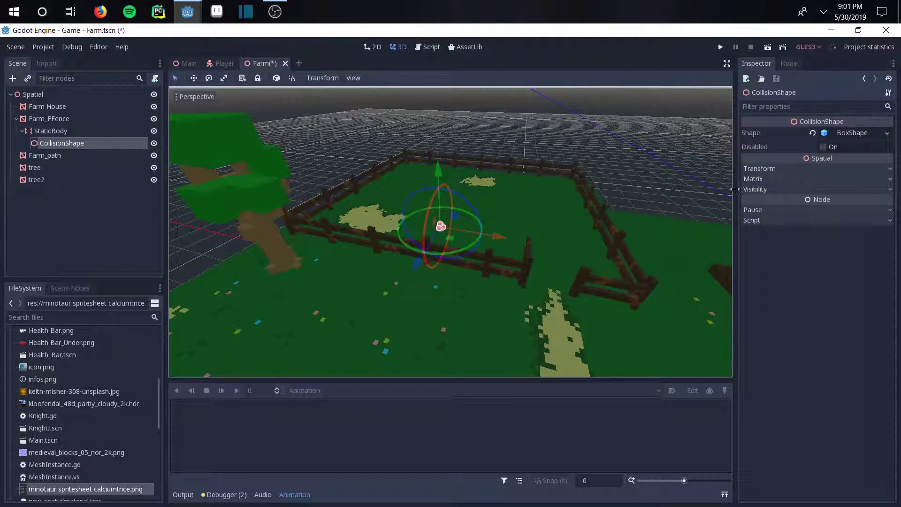
left_click(768, 172)
left_click(769, 239)
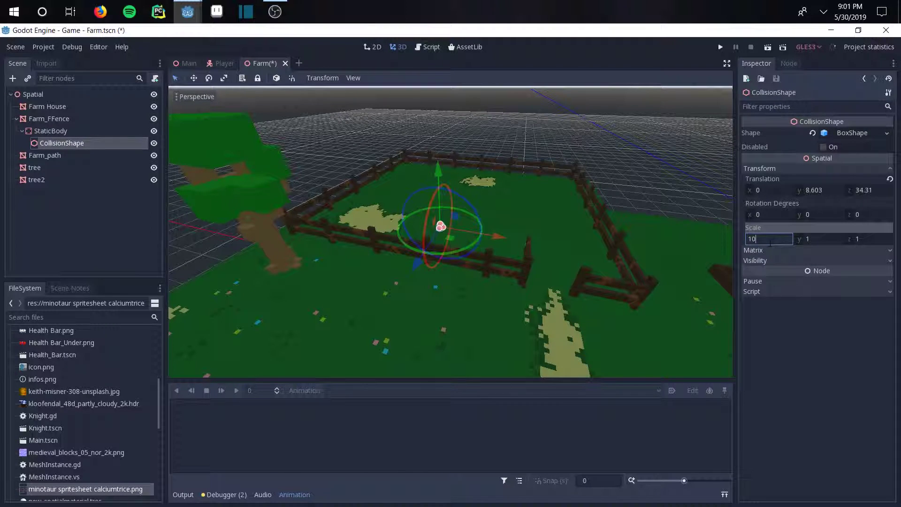
key("Tab")
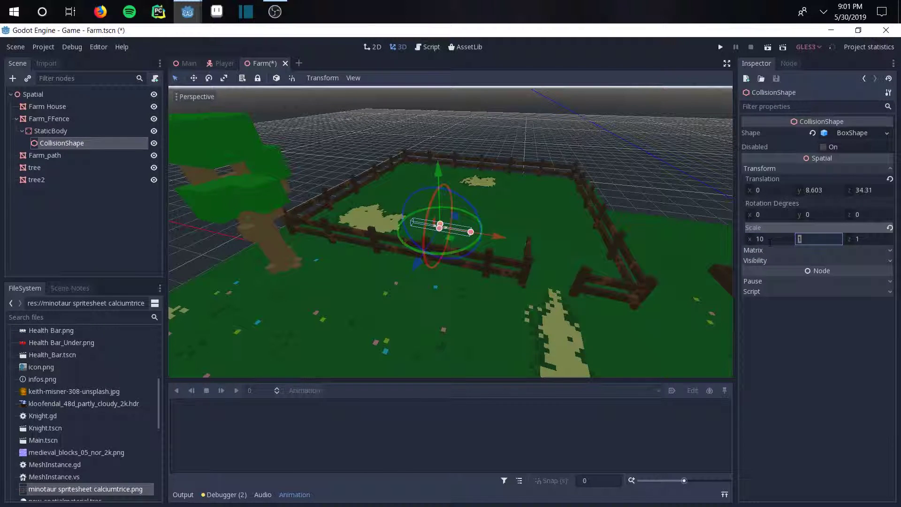
type("10")
key("Return")
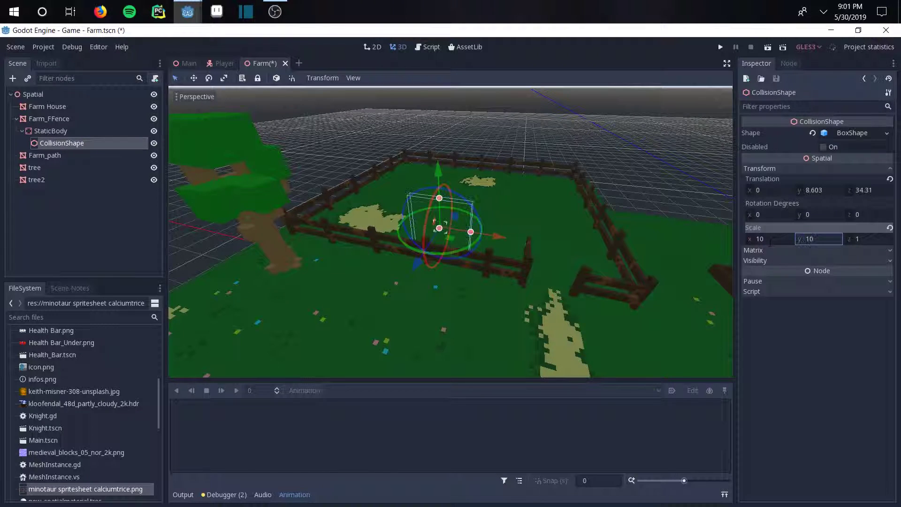
key("Tab")
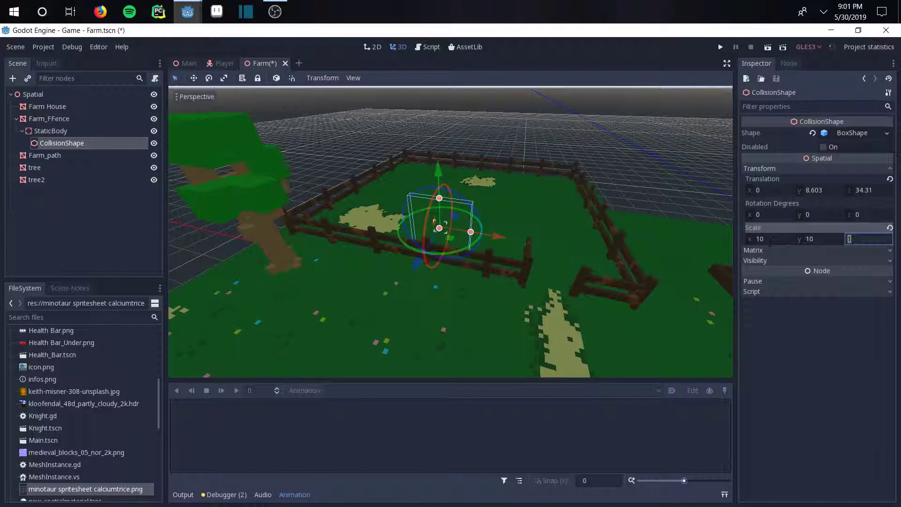
Step: Set the collision shape's X scale to 45 and move it onto the front fence at about X -11.99, Y 8.95, Z 43.42
left_click(772, 239)
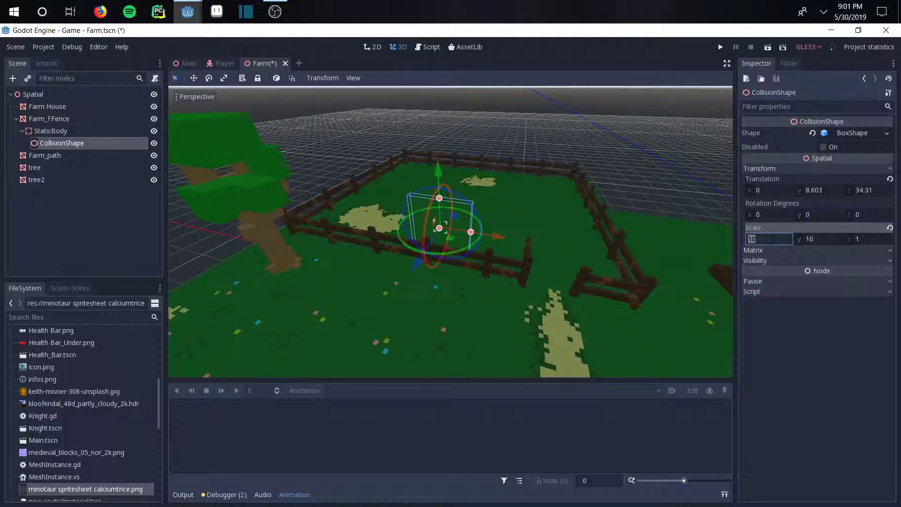
key("Return")
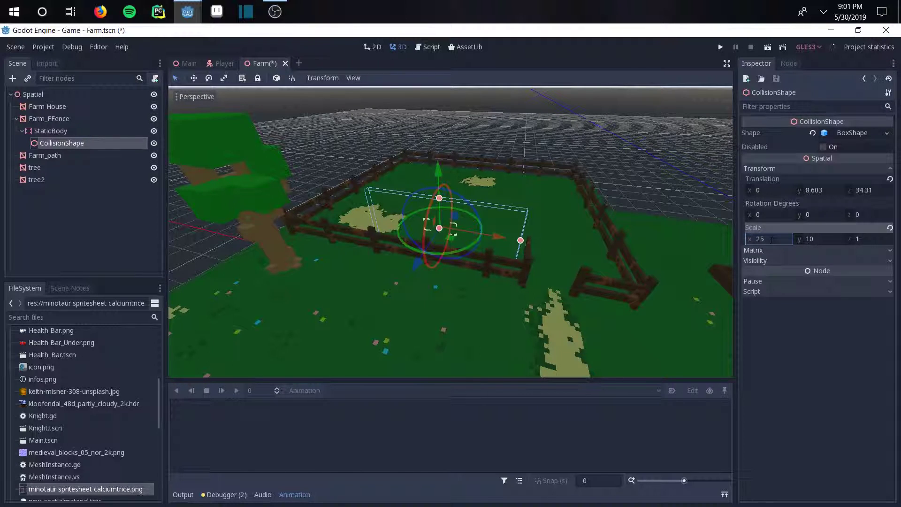
type("45")
key("Return")
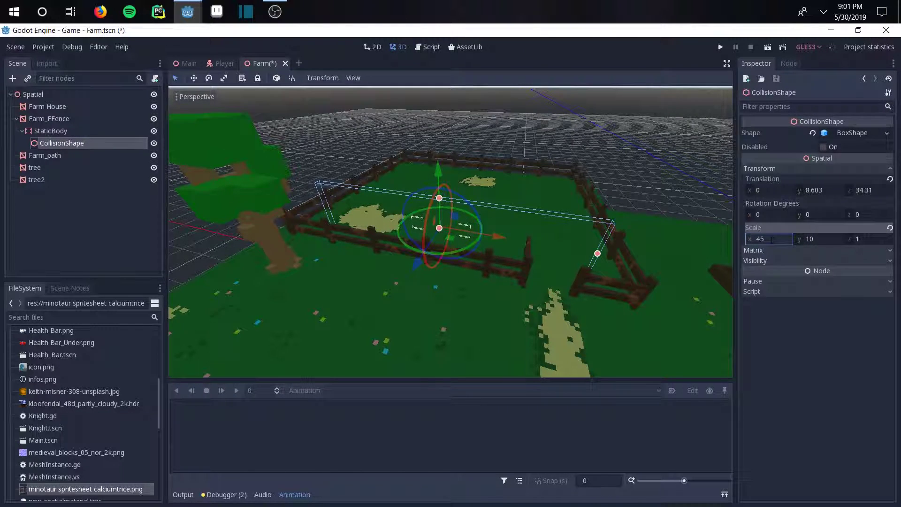
left_click_drag(414, 263, 404, 286)
left_click_drag(483, 254, 448, 247)
left_click_drag(556, 268, 553, 269)
Step: Set the collision shape's X scale to 35 and shift it along the front fence to about X -6.33
left_click(781, 239)
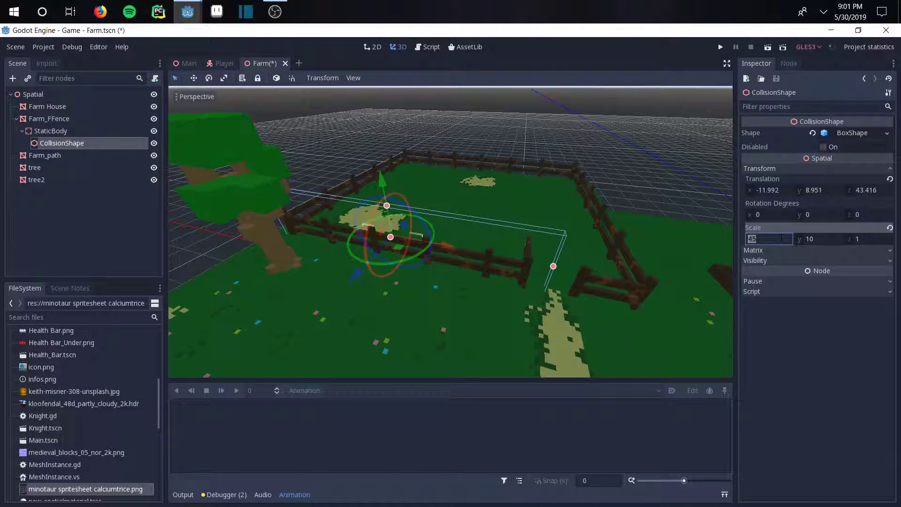
type("35")
key("Return")
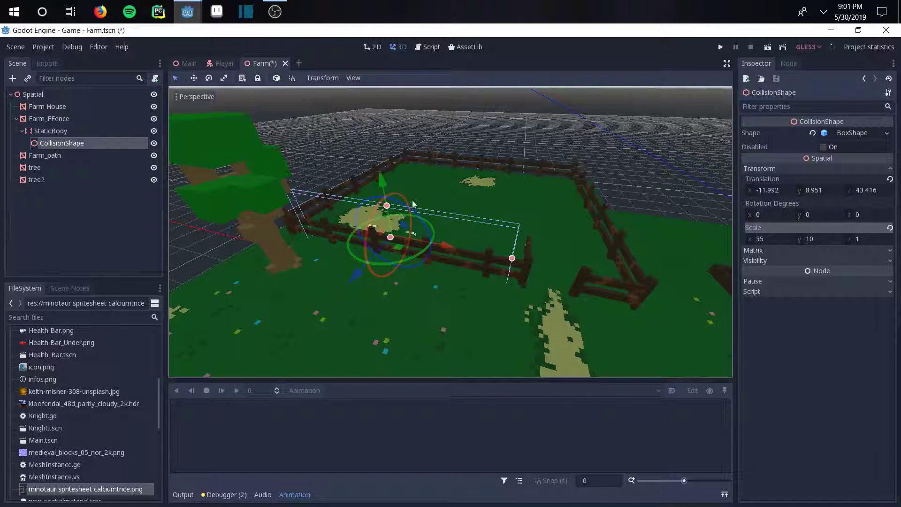
left_click_drag(445, 246, 464, 248)
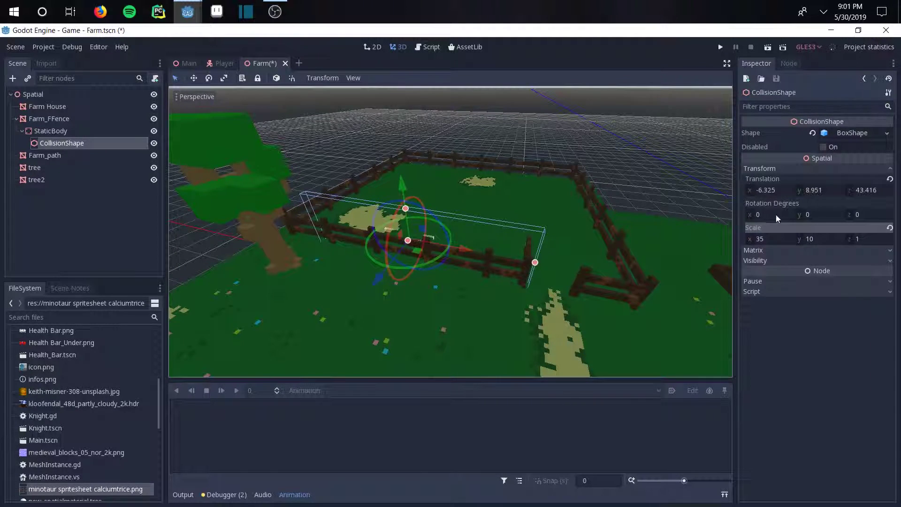
Step: Set the collision shape's Y scale to 5 and lower it over the fence rails to about Y 6.56
left_click(819, 239)
type("5")
key("Return")
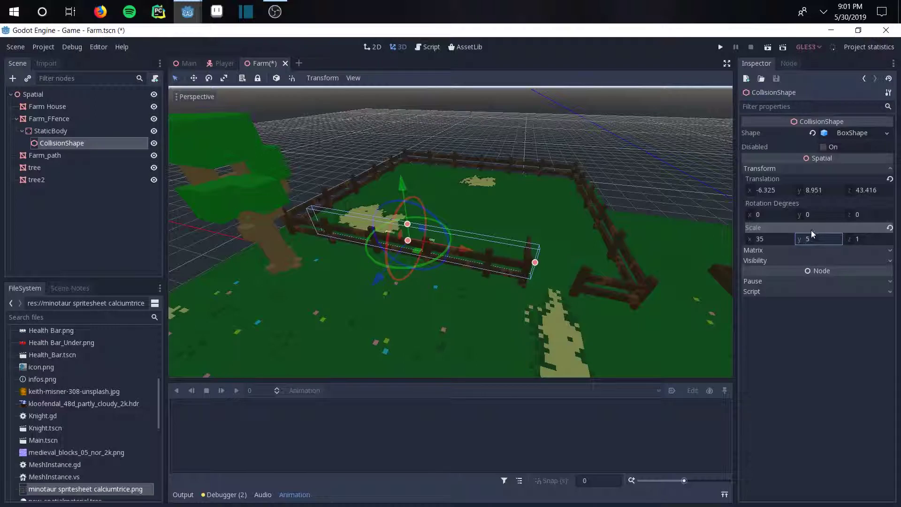
middle_click_drag(417, 180, 446, 172)
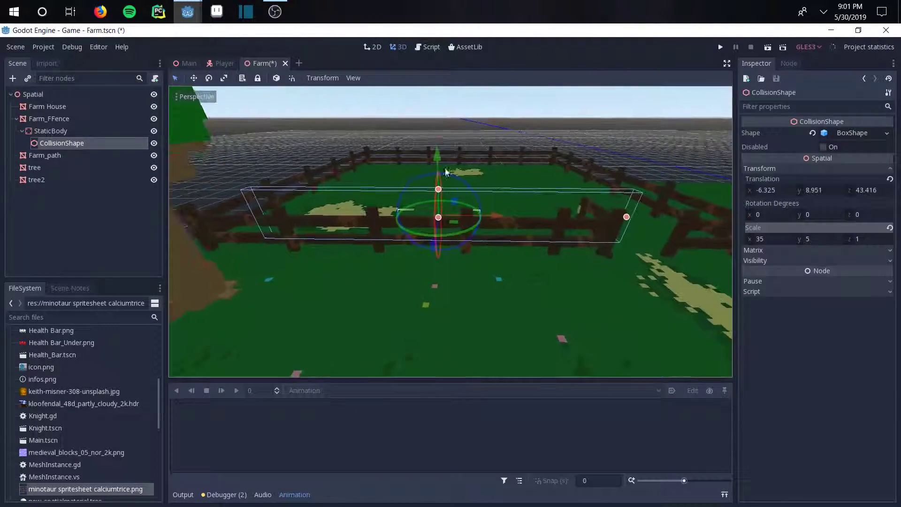
left_click_drag(435, 158, 441, 169)
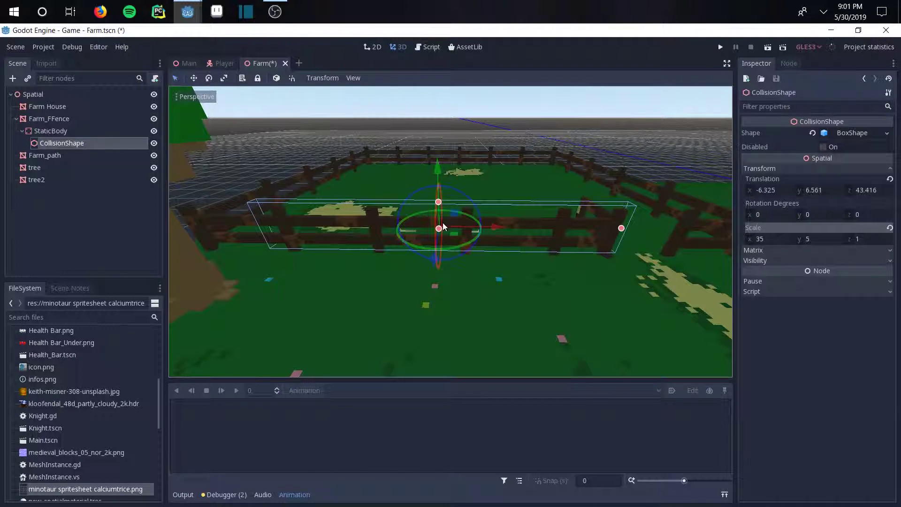
Step: Set the collision shape's X scale to 40 and shift it along the front fence to about X -12.08
middle_click_drag(449, 227, 539, 278)
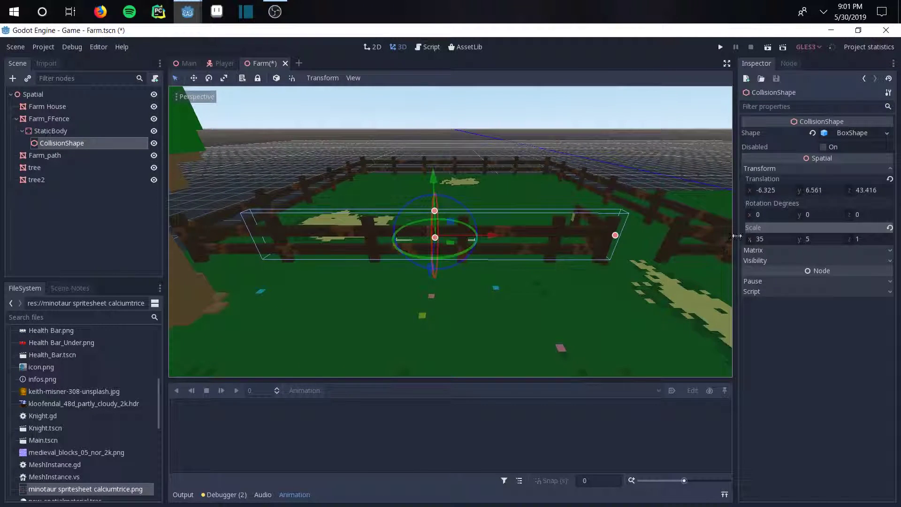
left_click(766, 239)
type("40")
key("Return")
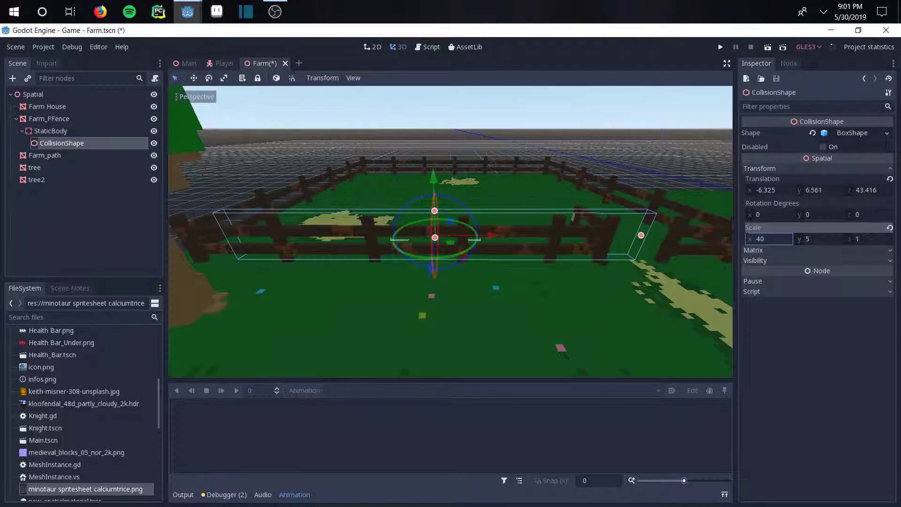
left_click_drag(490, 235, 462, 239)
Step: Inspect from several angles how the collision box fits the length, height and ends of the front fence
right_click_drag(463, 239, 455, 266)
key("d")
key("a")
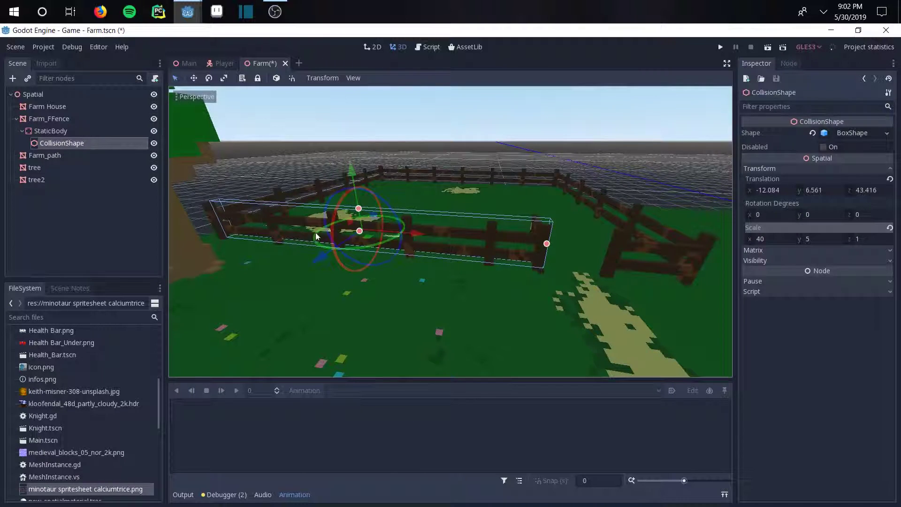
middle_click_drag(452, 249, 525, 266)
middle_click_drag(537, 197, 451, 275)
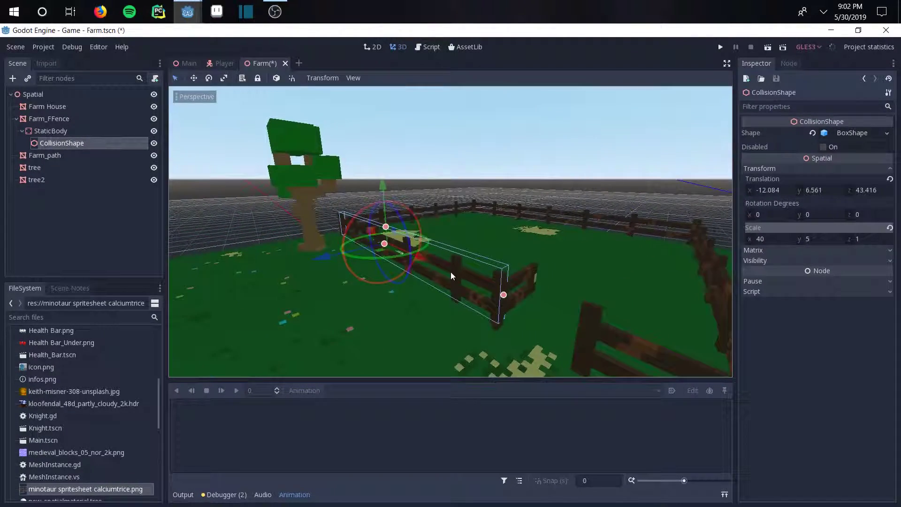
middle_click_drag(537, 286, 574, 306)
middle_click_drag(300, 226, 324, 235)
scroll(324, 235, "down", 5)
middle_click_drag(498, 235, 521, 247)
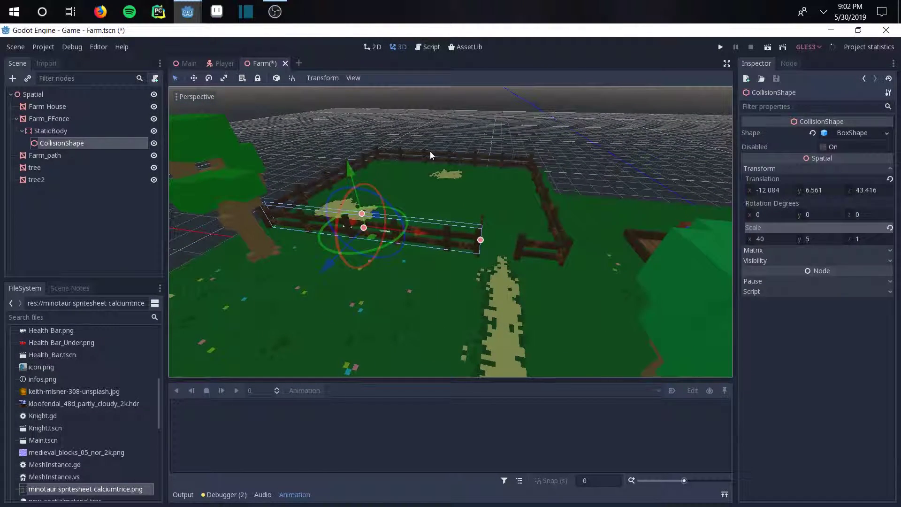
middle_click_drag(291, 224, 356, 210)
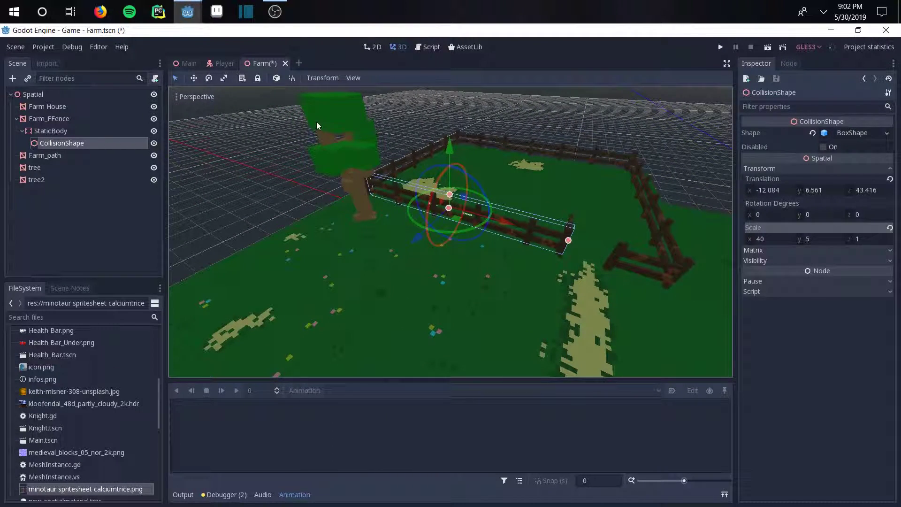
Step: Save the Farm scene and run the project from the Main scene, with the game's camera settings overlay hidden
key("ctrl+s")
left_click(202, 64)
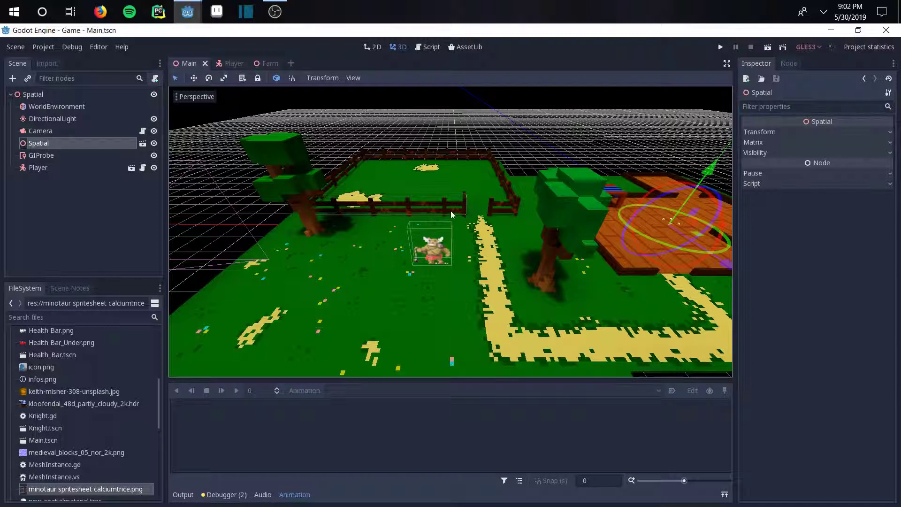
left_click(718, 48)
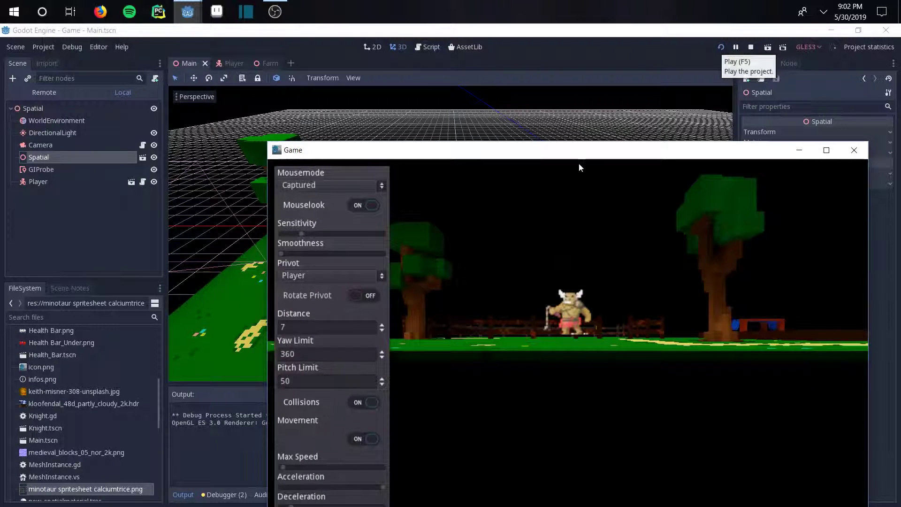
left_click_drag(577, 155, 459, 96)
key("Escape")
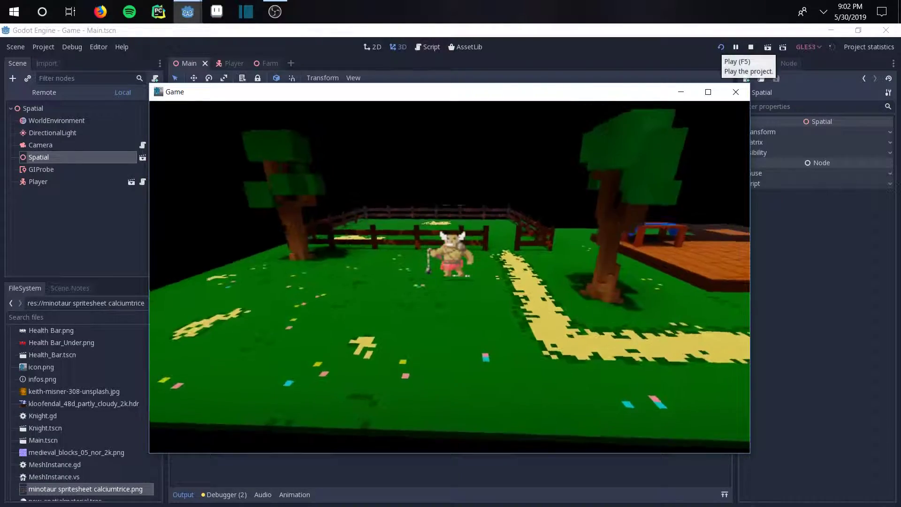
Step: Walk the minotaur against the front fence in the running game to test whether the collision blocks it
key("a")
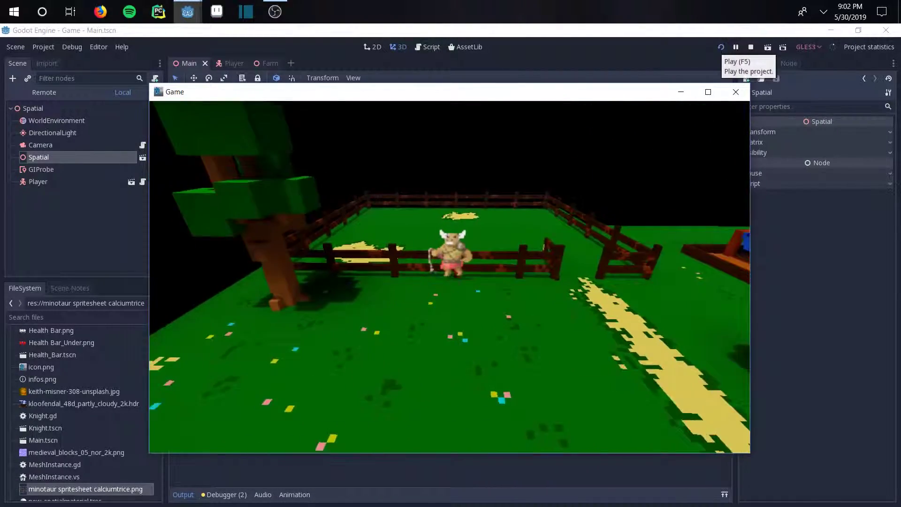
key("d")
key("a")
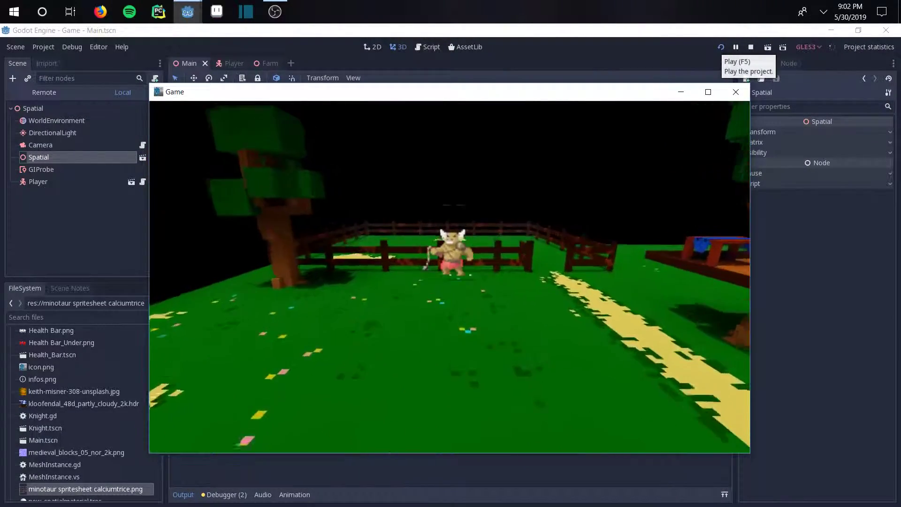
key("Left")
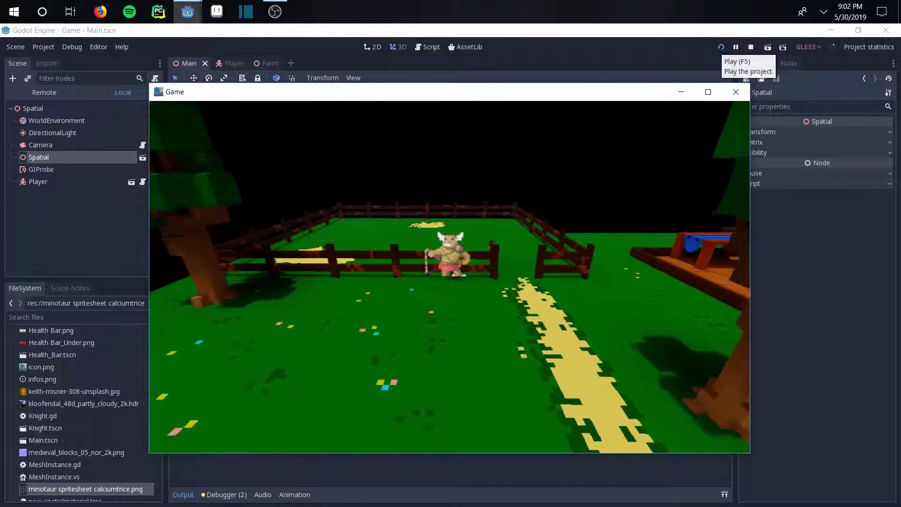
key("Down")
key("Up")
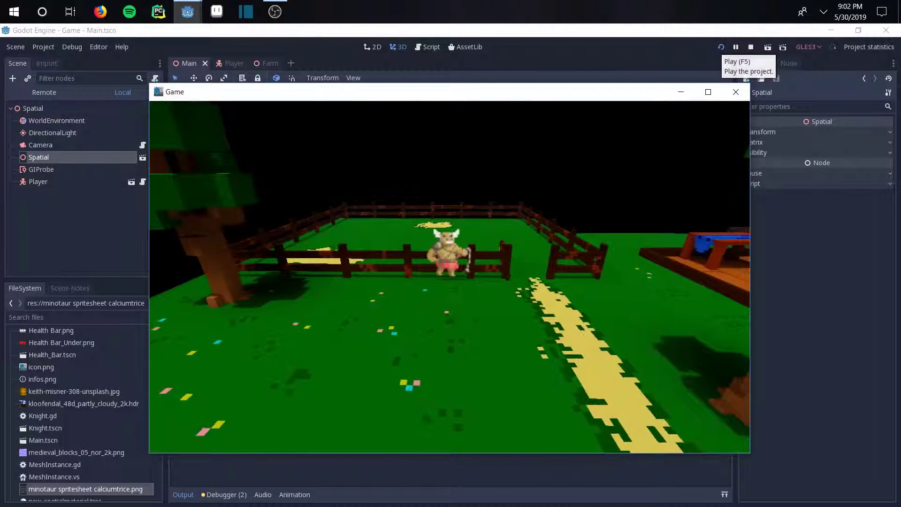